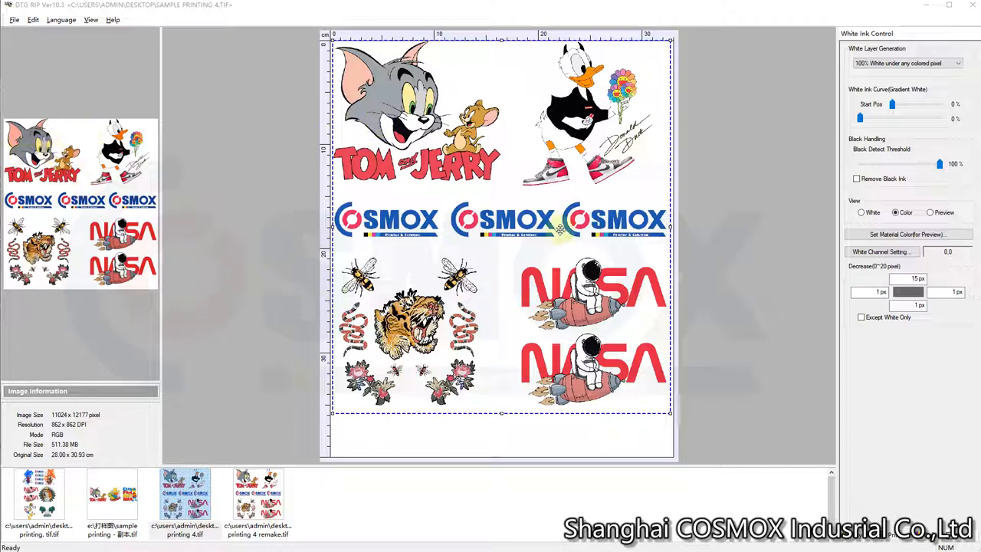
Step: Switch the White Ink Control view to White and select the sample image on the page
{"action": "left_click", "coordinate": [861, 213]}
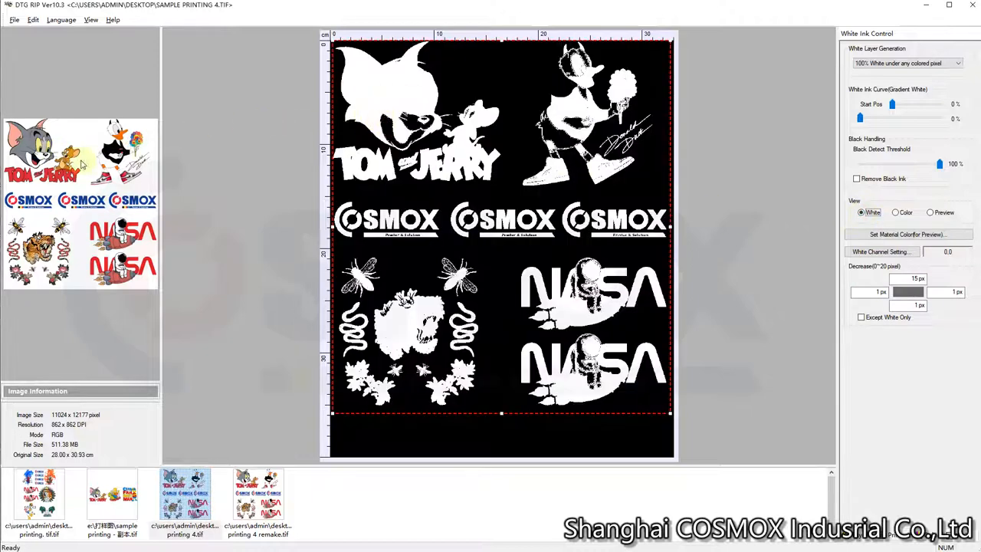
{"action": "left_click", "coordinate": [385, 122]}
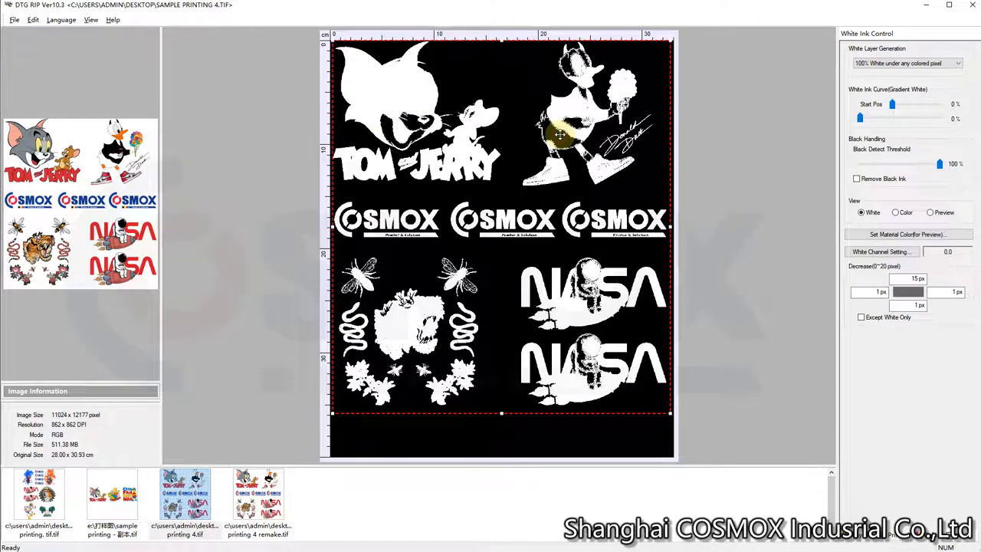
Step: Reach the desktop and load the COSMOX DTF for PS action set into Photoshop
{"action": "key", "text": "alt+Tab"}
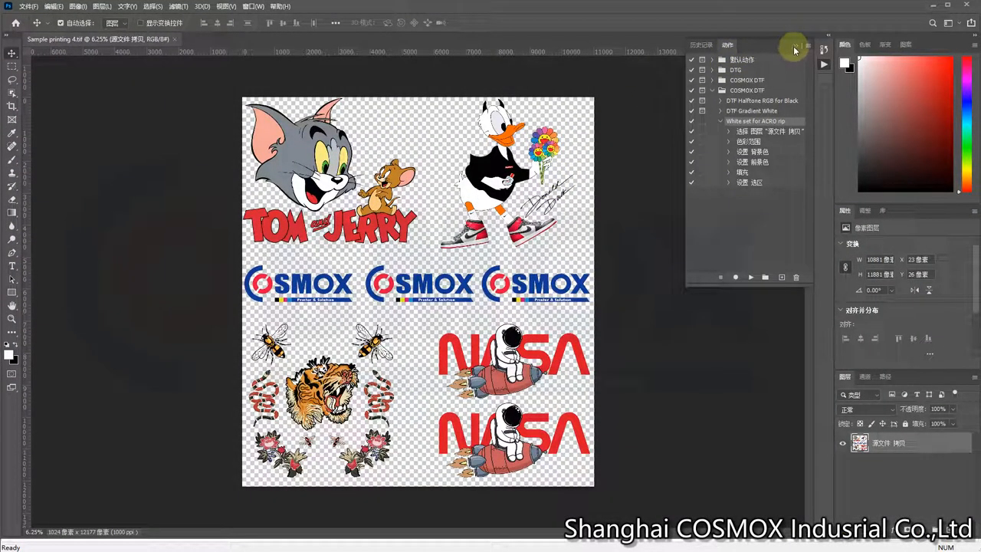
{"action": "left_click", "coordinate": [795, 49]}
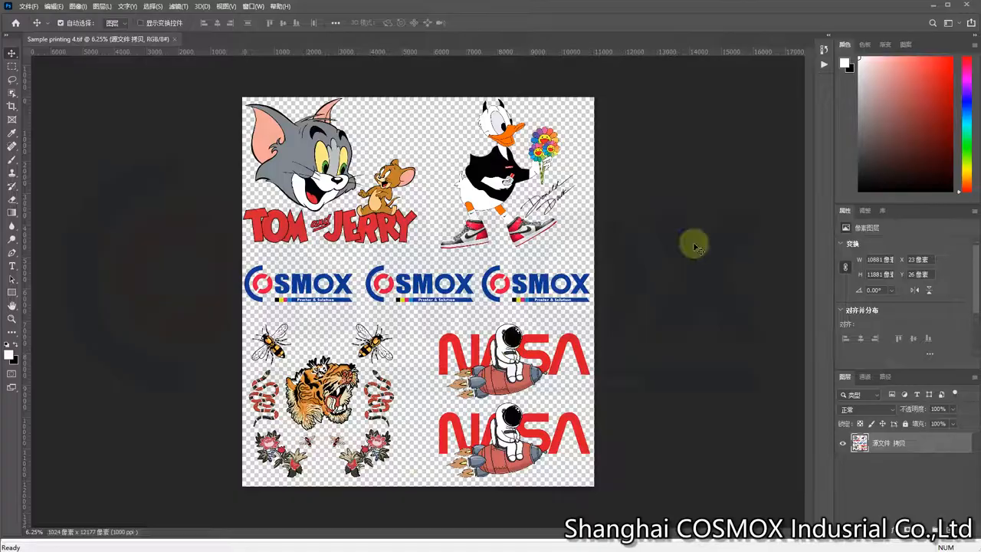
{"action": "left_click", "coordinate": [934, 9]}
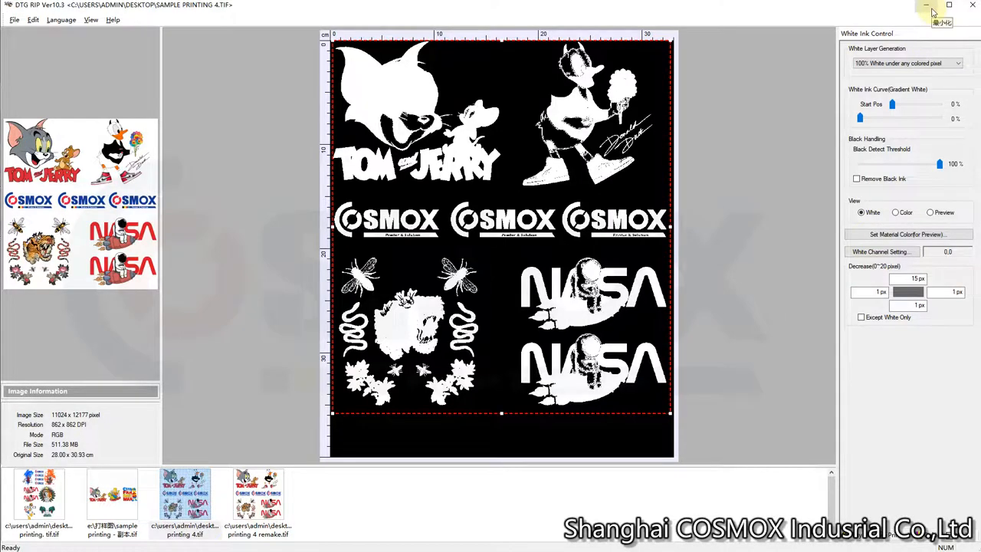
{"action": "left_click", "coordinate": [927, 5]}
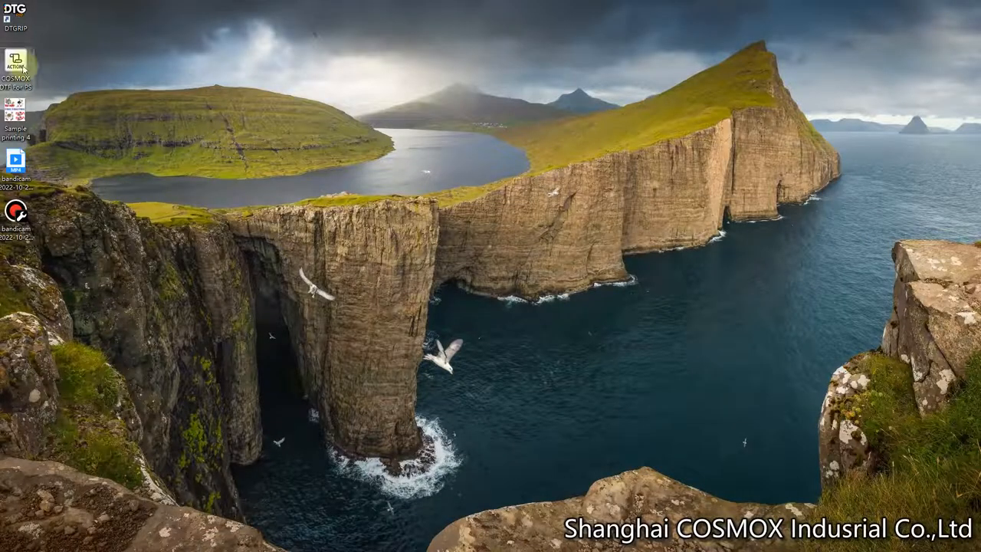
{"action": "double_click", "coordinate": [23, 67]}
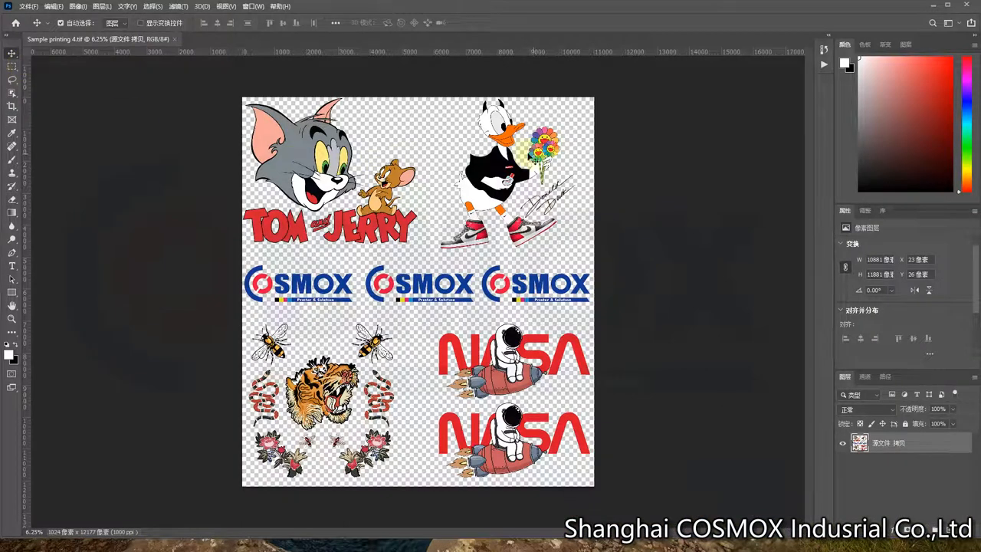
Step: Run the White set for ACRO rip action from the new COSMOX DTF set on the design
{"action": "left_click", "coordinate": [823, 64]}
{"action": "left_click", "coordinate": [719, 121]}
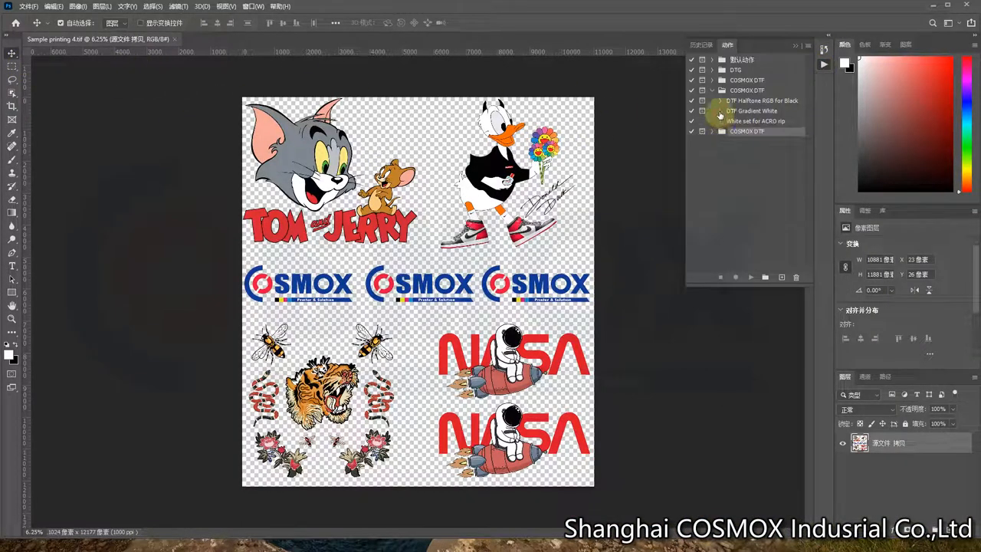
{"action": "left_click", "coordinate": [719, 131]}
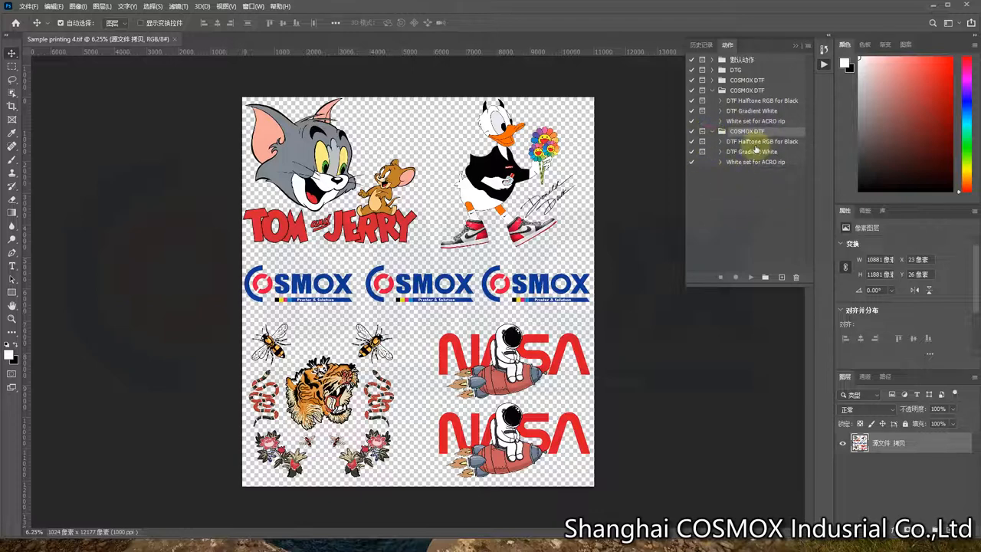
{"action": "left_click", "coordinate": [719, 90]}
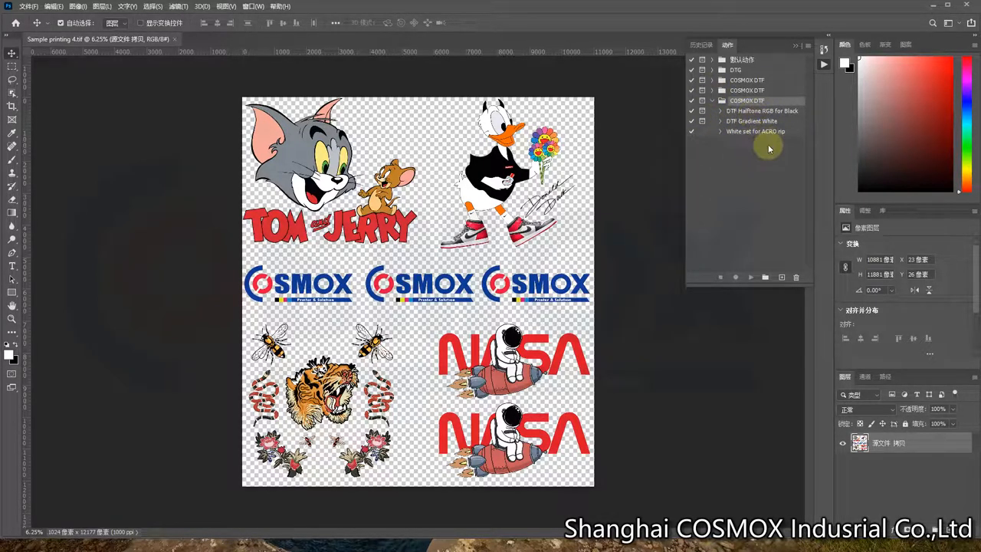
{"action": "left_click", "coordinate": [754, 132]}
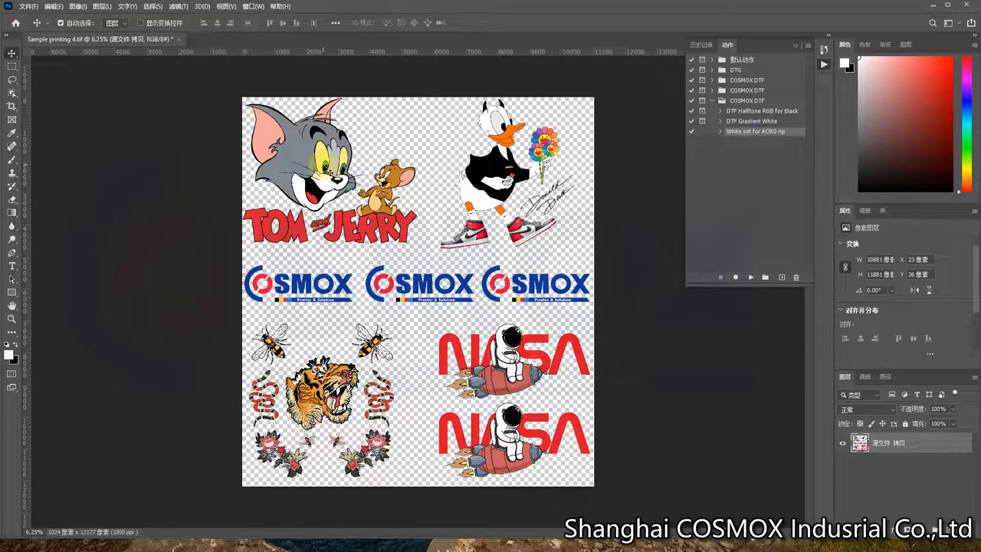
Step: Start Save As to this computer, first attempting the existing name 'test' on the desktop
{"action": "left_click", "coordinate": [28, 6]}
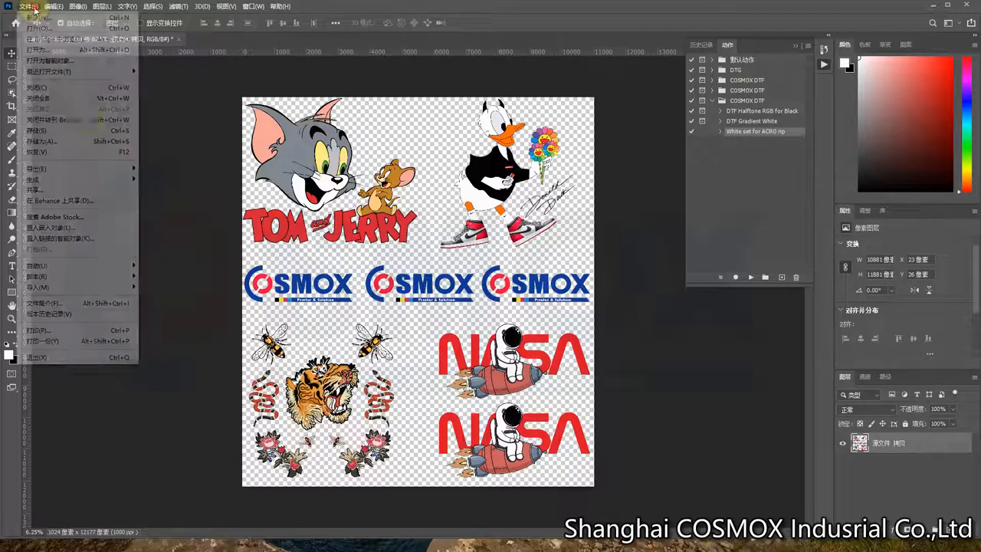
{"action": "key", "text": "Escape"}
{"action": "left_click", "coordinate": [28, 6]}
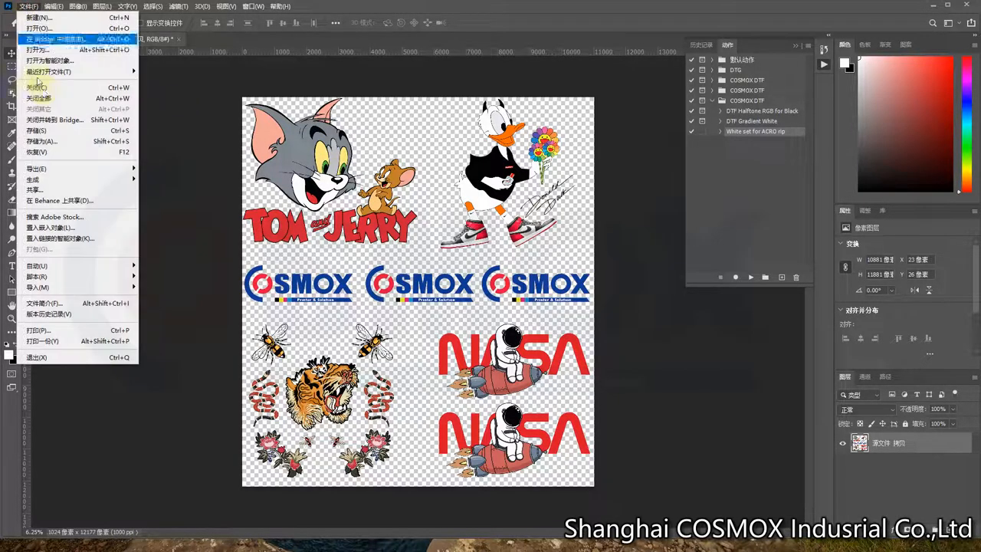
{"action": "left_click", "coordinate": [76, 145]}
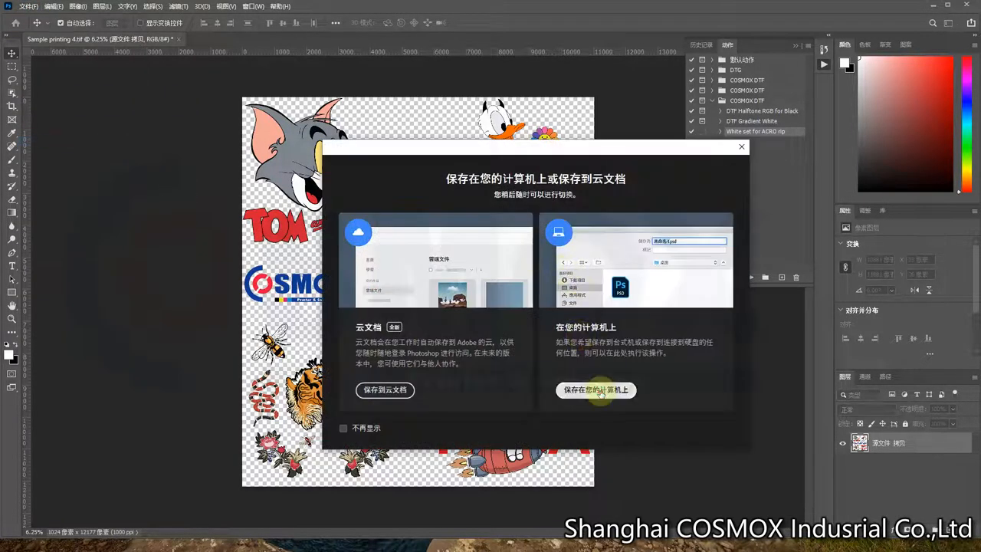
{"action": "left_click", "coordinate": [595, 389]}
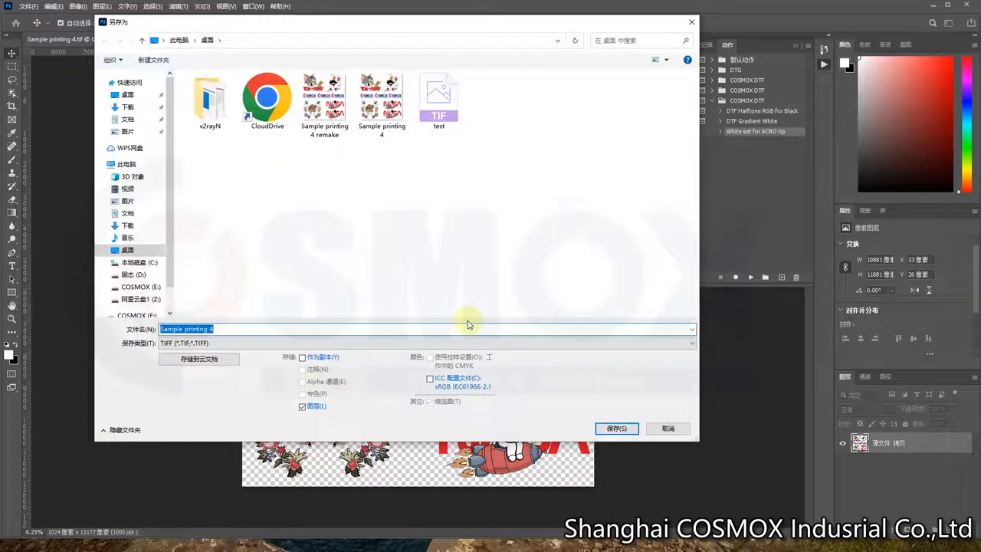
{"action": "type", "text": "test"}
{"action": "key", "text": "Return"}
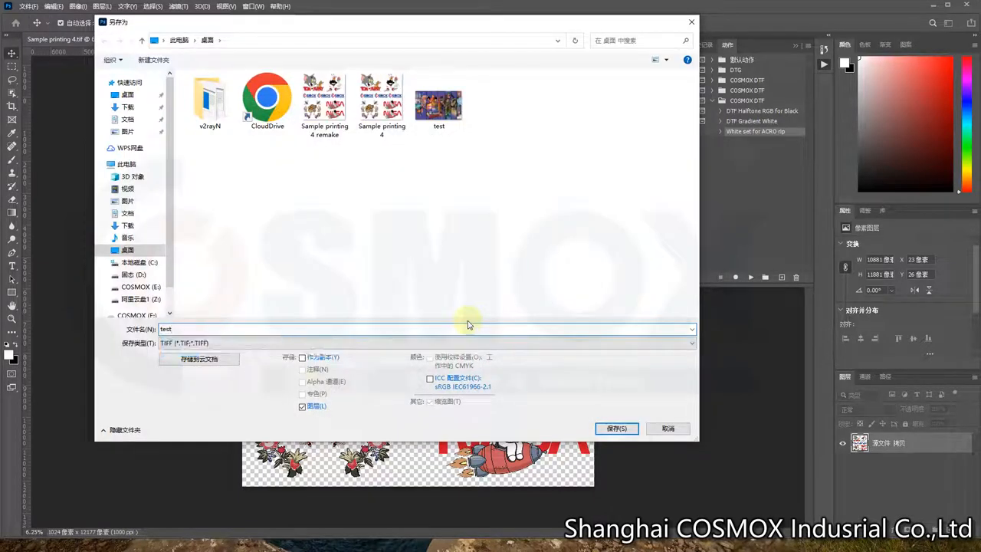
{"action": "left_click", "coordinate": [616, 428]}
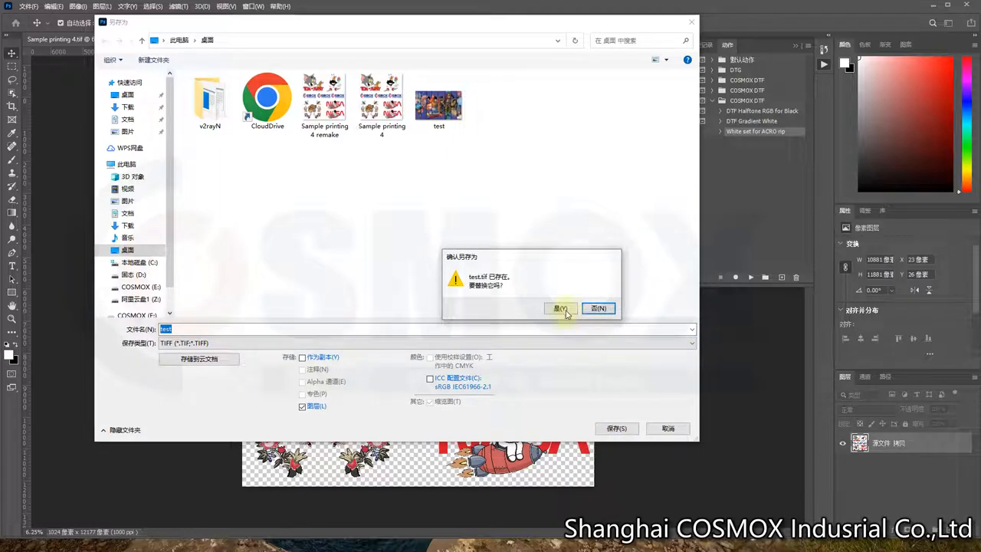
Step: Decline overwriting 'test' and save the design as a new TIFF named 'test 2'
{"action": "left_click", "coordinate": [598, 308]}
{"action": "left_click", "coordinate": [284, 330]}
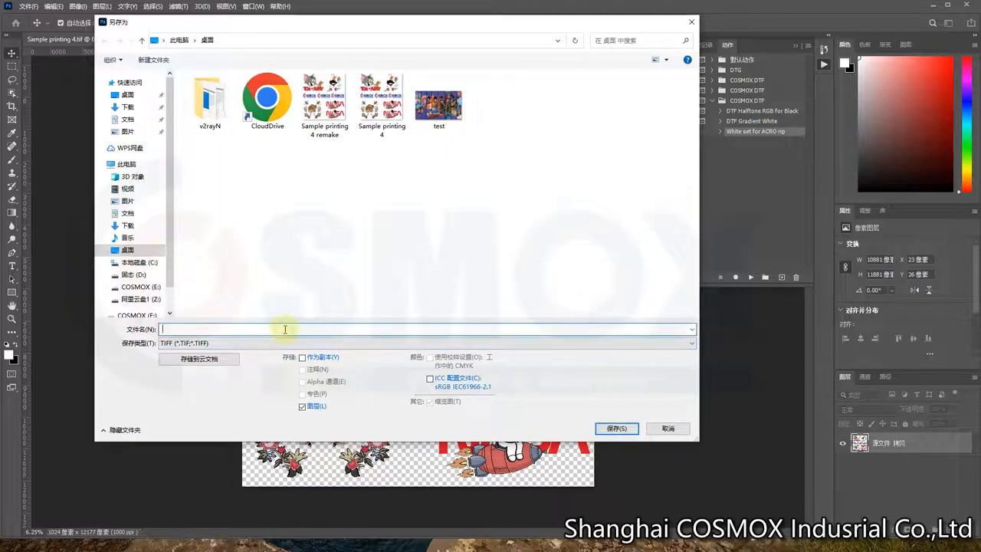
{"action": "type", "text": "test"}
{"action": "key", "text": "Return"}
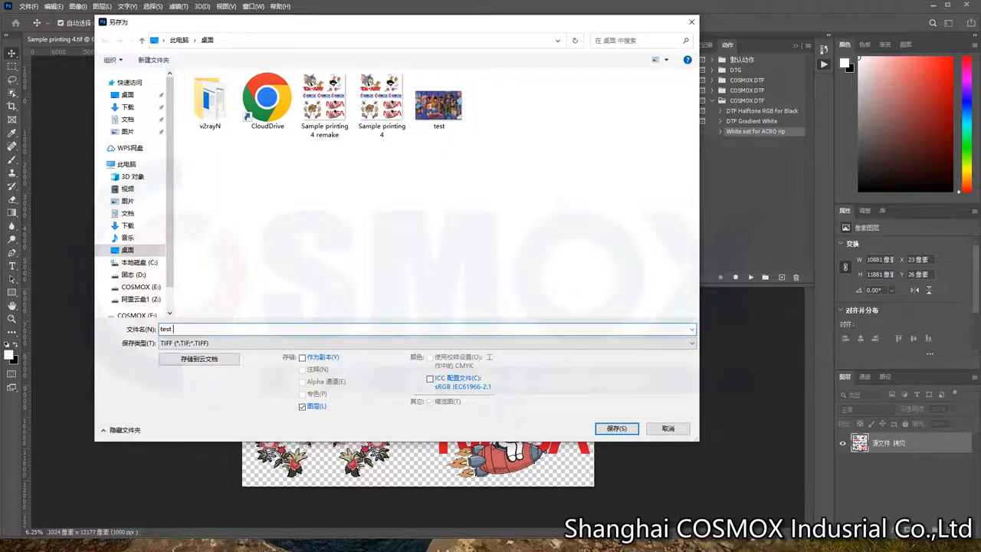
{"action": "key", "text": "Return"}
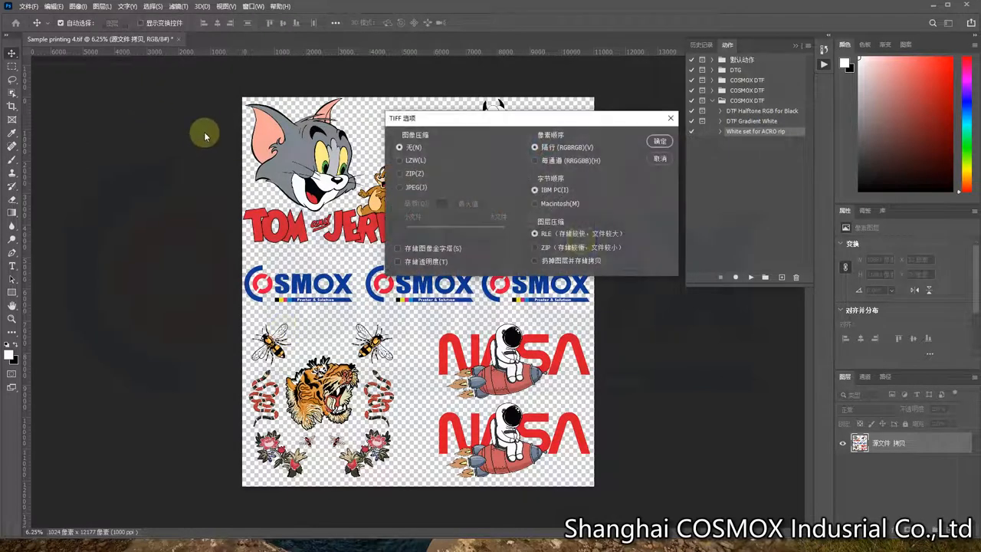
{"action": "left_click", "coordinate": [659, 144]}
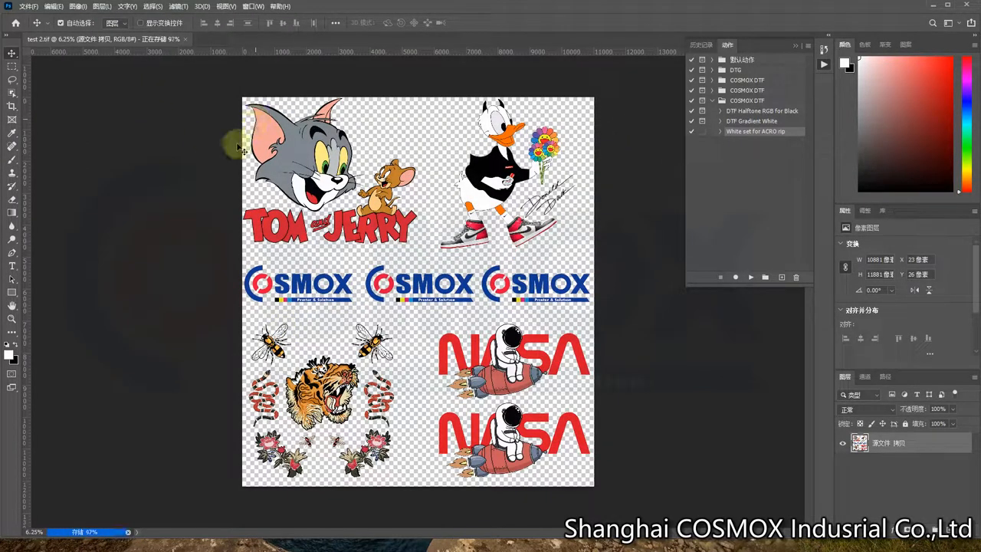
Step: Bring DTG RIP back full-screen with test 2.tif open in the white ink view
{"action": "left_click", "coordinate": [934, 8]}
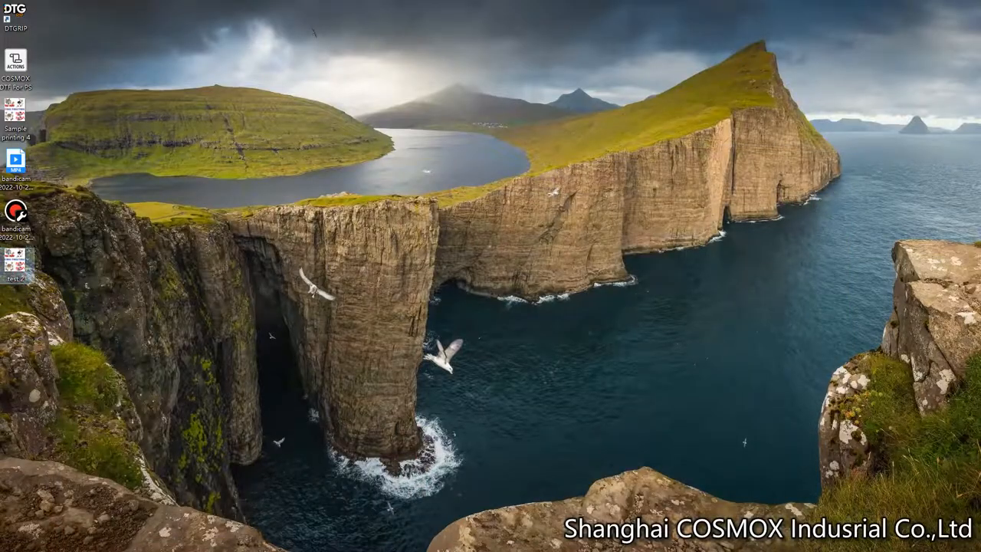
{"action": "key", "text": "alt+Tab"}
{"action": "left_click_drag", "start_coordinate": [329, 8], "coordinate": [354, 46]}
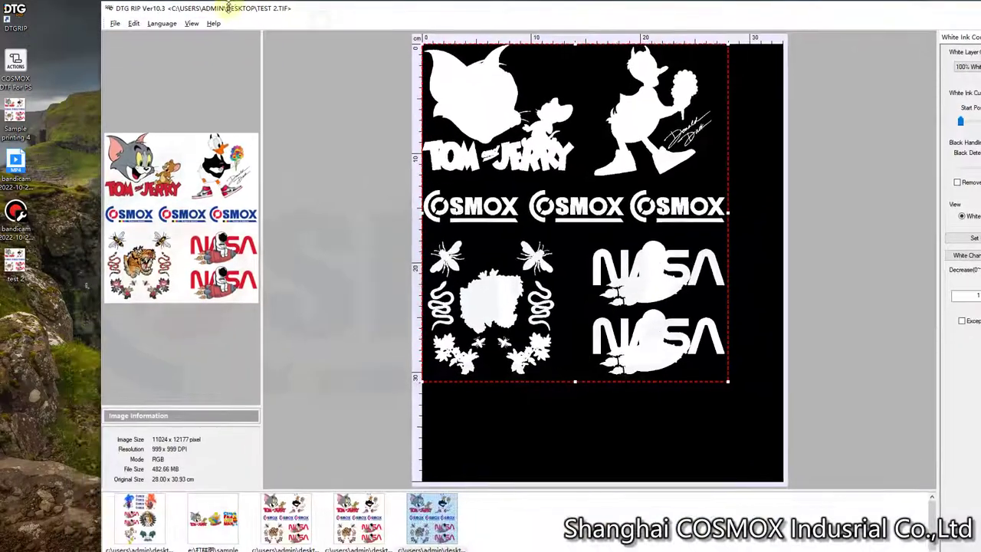
{"action": "left_click_drag", "start_coordinate": [316, 32], "coordinate": [236, 10]}
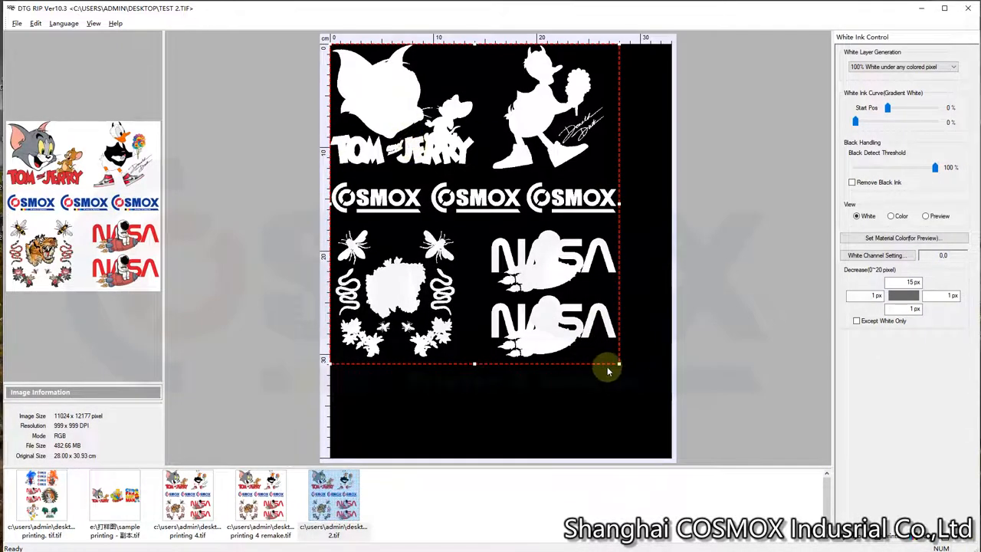
Step: Enlarge the design toward the page edges and centre it horizontally via the Layout panel
{"action": "left_click_drag", "start_coordinate": [619, 364], "coordinate": [656, 404]}
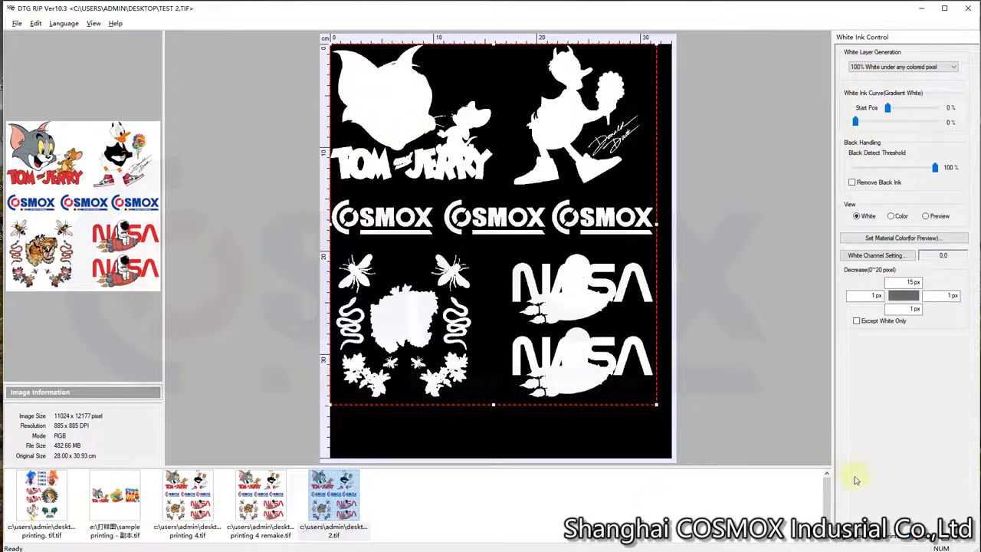
{"action": "left_click", "coordinate": [855, 541]}
{"action": "left_click", "coordinate": [867, 49]}
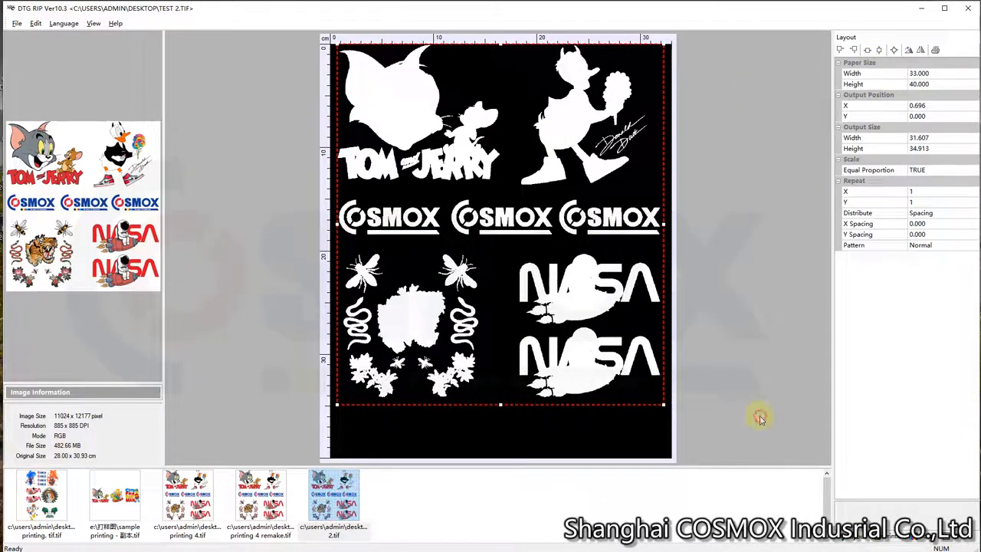
{"action": "left_click", "coordinate": [956, 539]}
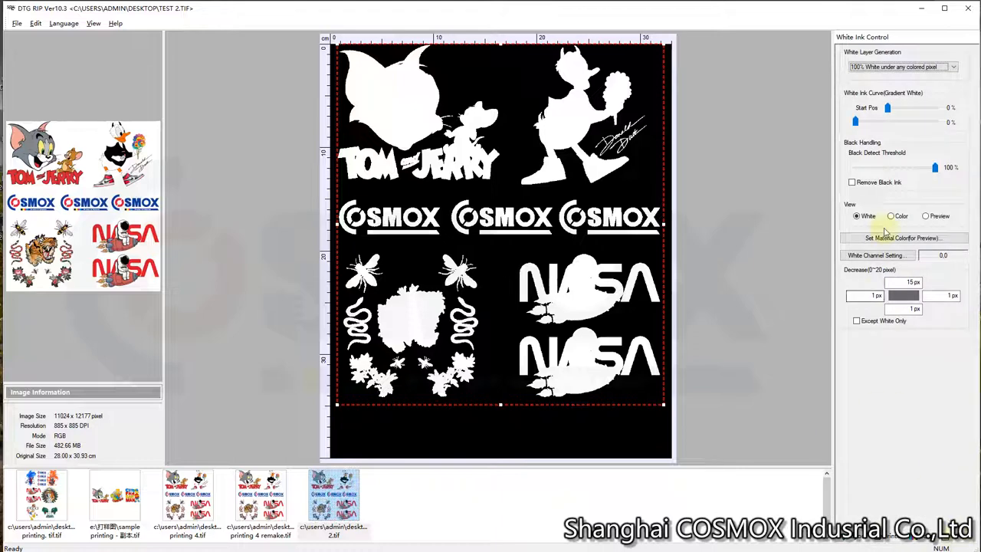
Step: Toggle the White Ink Control view between Color and White to compare the solid white layer
{"action": "left_click", "coordinate": [891, 216]}
{"action": "left_click", "coordinate": [860, 216]}
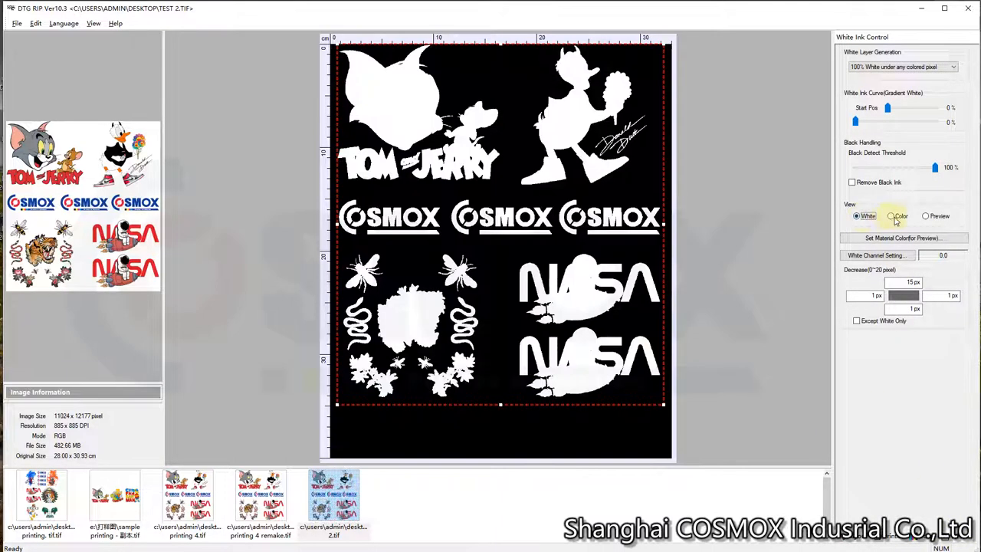
{"action": "left_click", "coordinate": [893, 216]}
{"action": "left_click", "coordinate": [858, 216]}
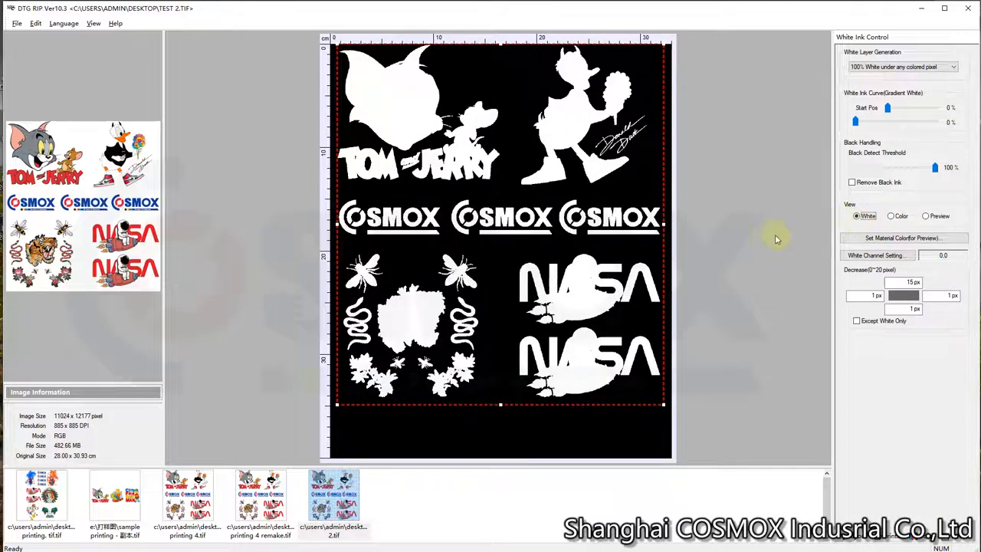